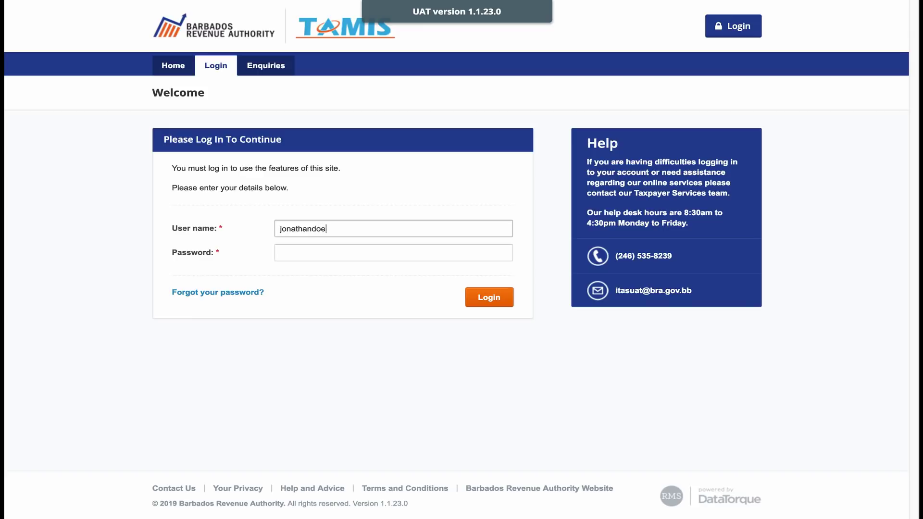
# Log in to TAMIS with the account password and bring up the Returns options
pyautogui.click(394, 252)
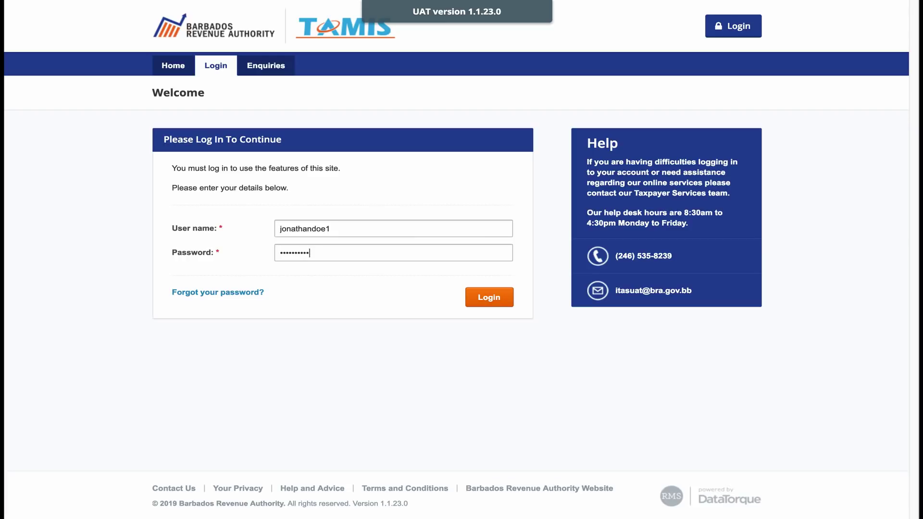
pyautogui.press('Return')
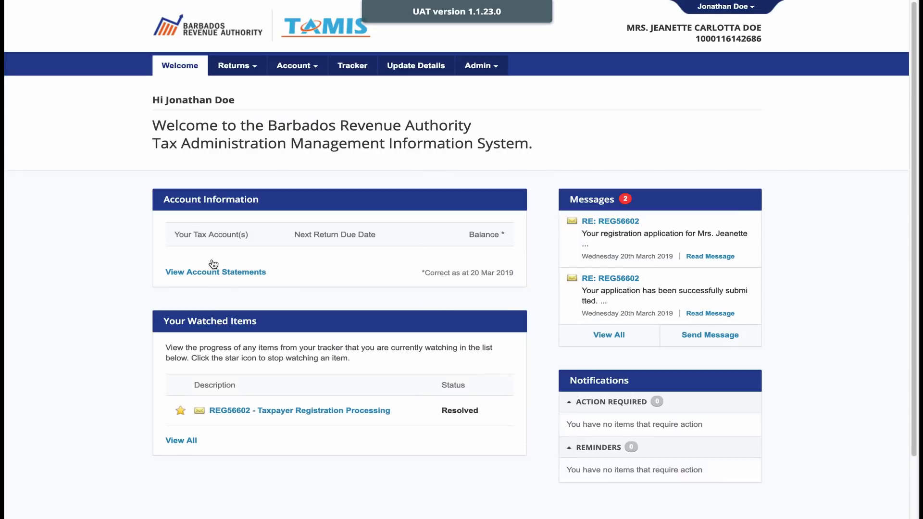
pyautogui.click(248, 72)
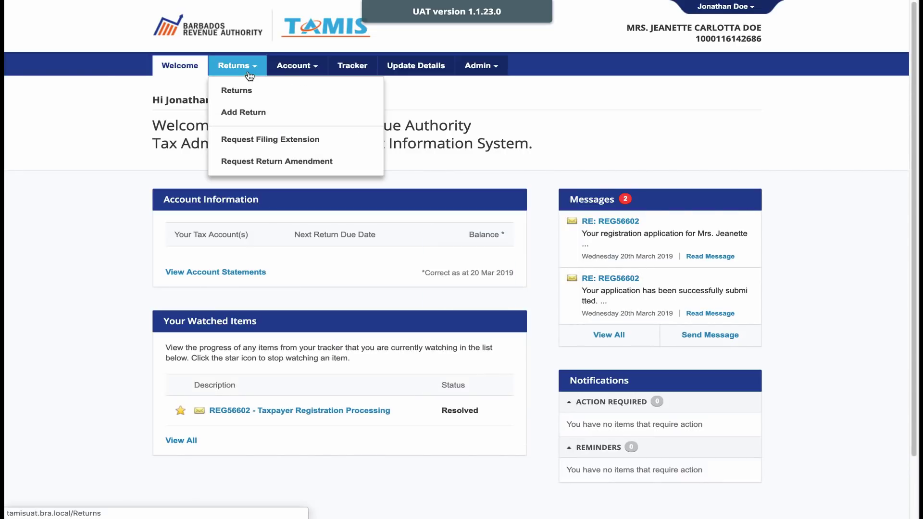
# Add a new annual return with tax type Personal Income Tax for year 2018
pyautogui.click(246, 113)
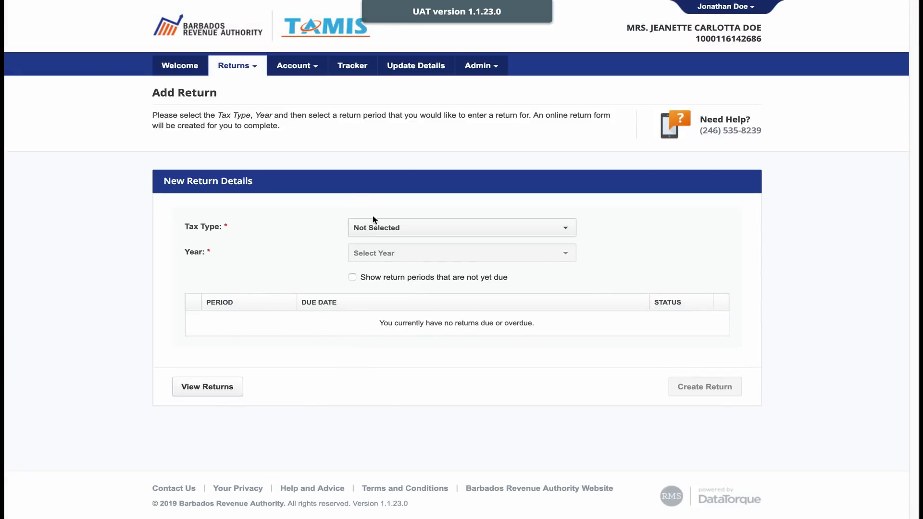
pyautogui.click(375, 224)
pyautogui.click(375, 296)
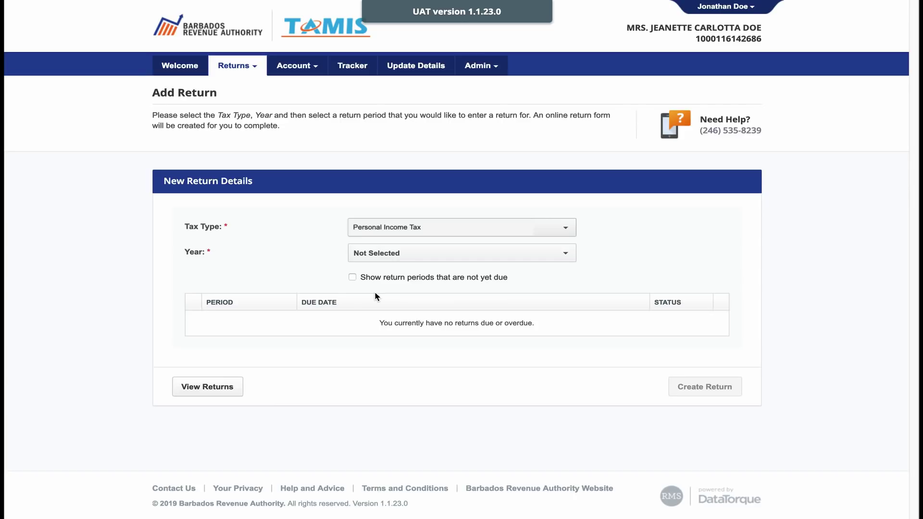
pyautogui.click(384, 257)
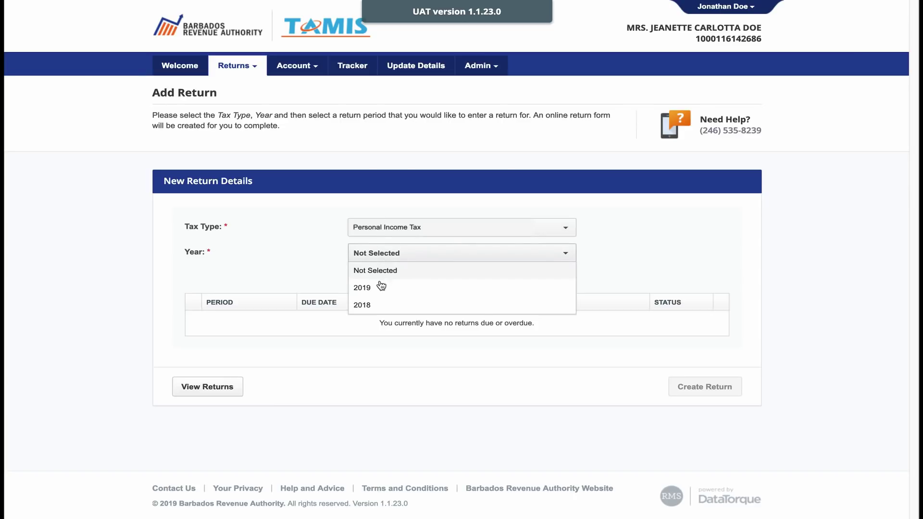
pyautogui.click(371, 305)
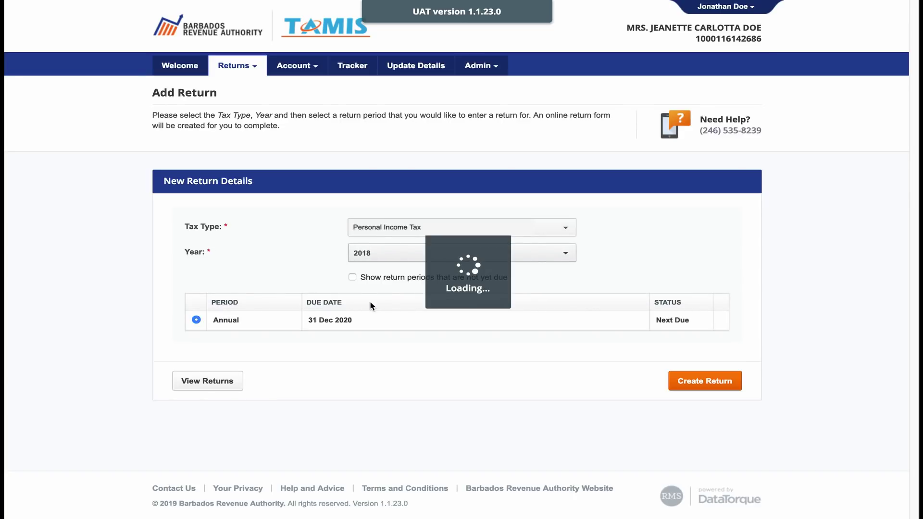
pyautogui.click(688, 381)
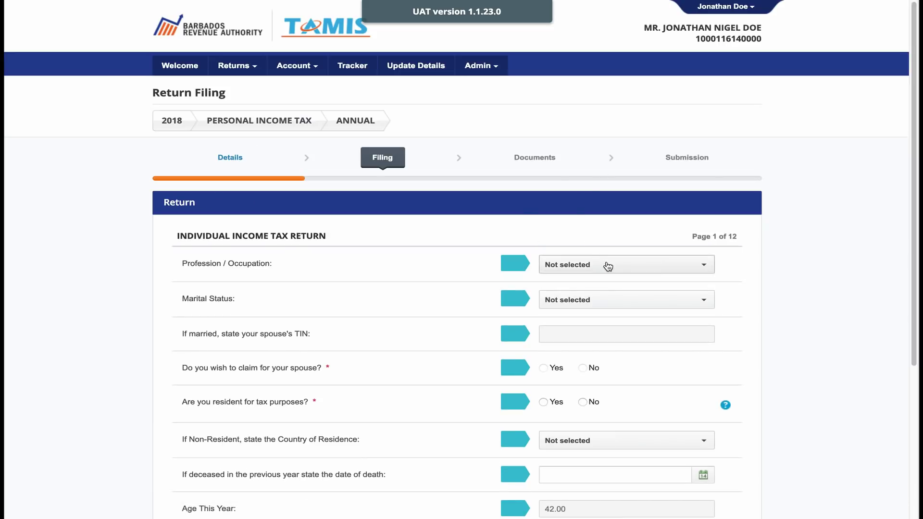
# Set occupation to Actuary, marital status to Married, and enter the spouse's TIN
pyautogui.click(609, 264)
pyautogui.click(584, 98)
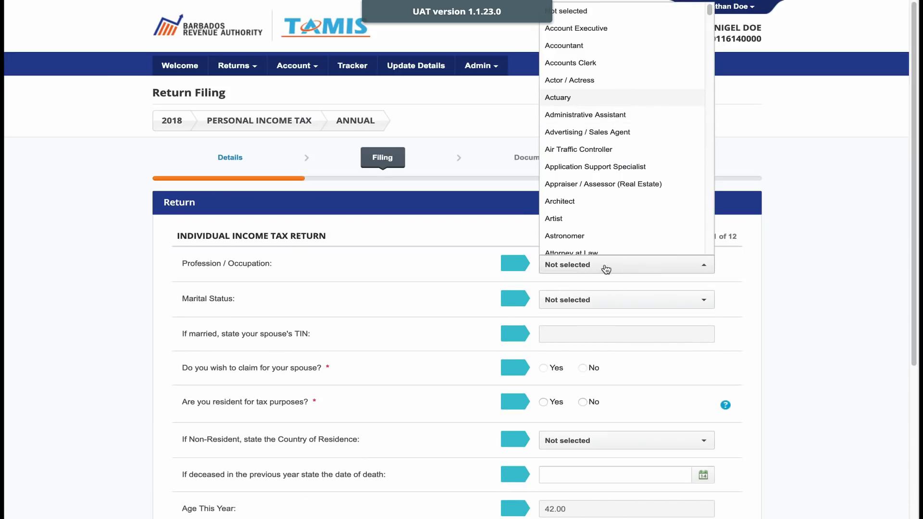
pyautogui.click(592, 301)
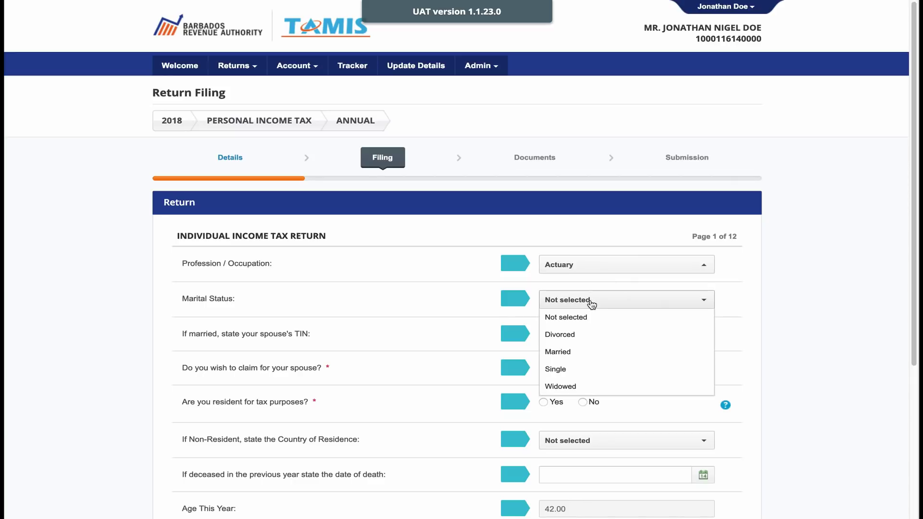
pyautogui.click(567, 350)
pyautogui.click(559, 331)
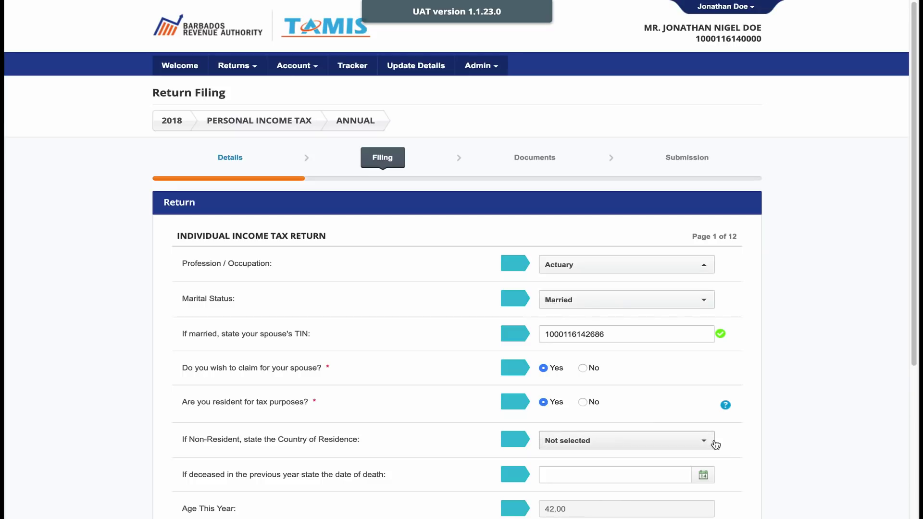
# Answer No to claiming the spouse and Yes to tax residency on page 1
pyautogui.moveTo(915, 326); pyautogui.dragTo(905, 460)
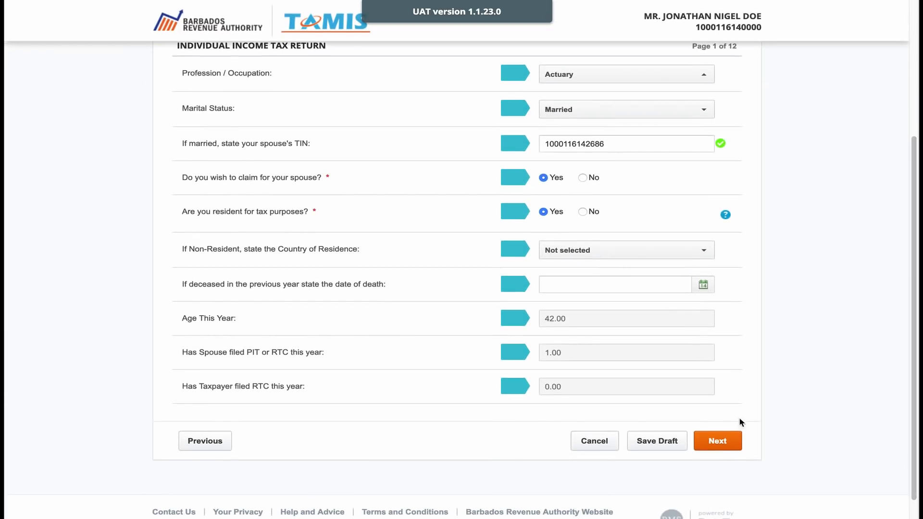
pyautogui.click(720, 443)
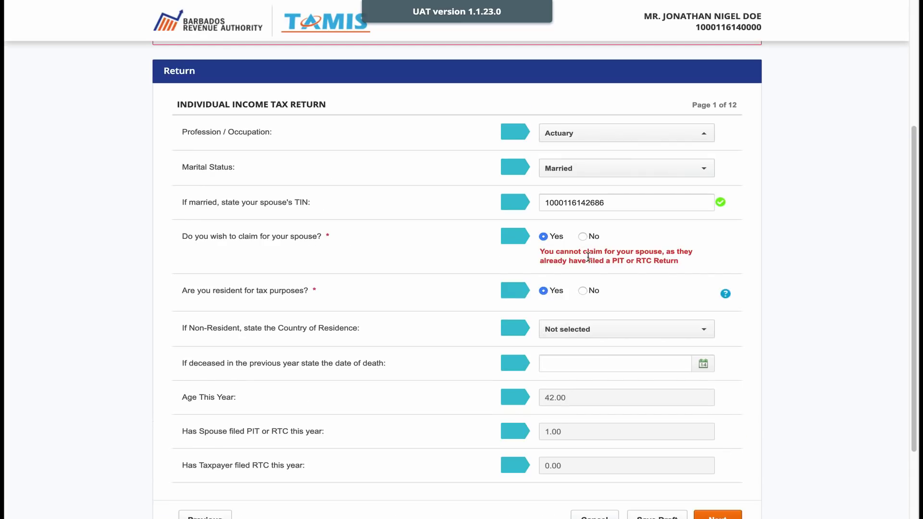
pyautogui.click(583, 237)
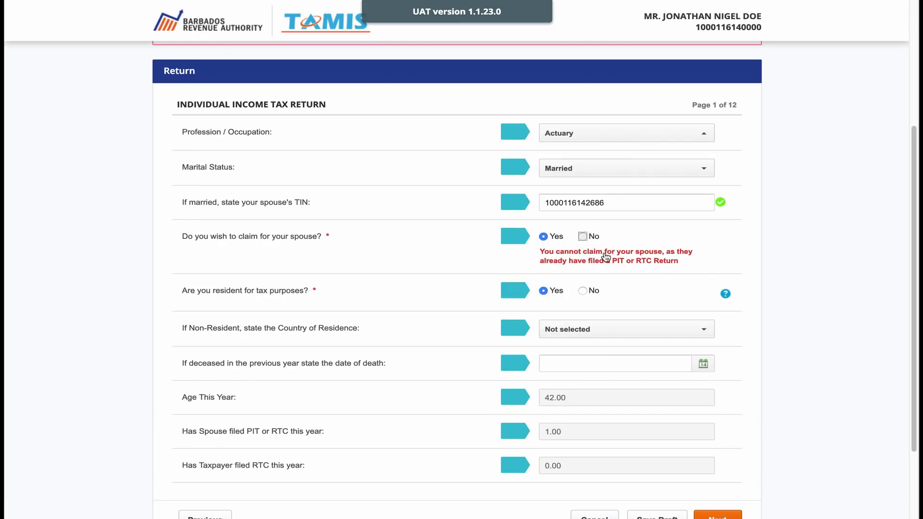
pyautogui.click(583, 236)
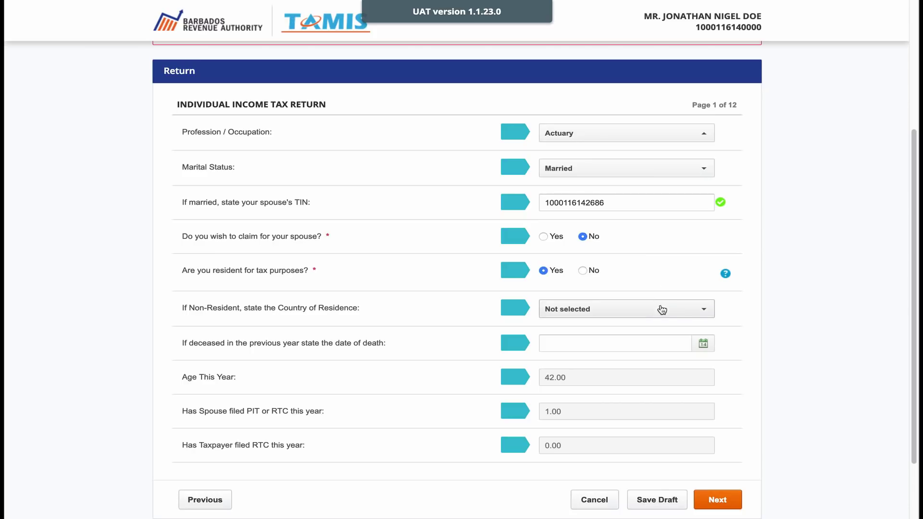
# Advance through the employment and assessable income pages (150,000.00 total) to Part D, page 5
pyautogui.click(709, 498)
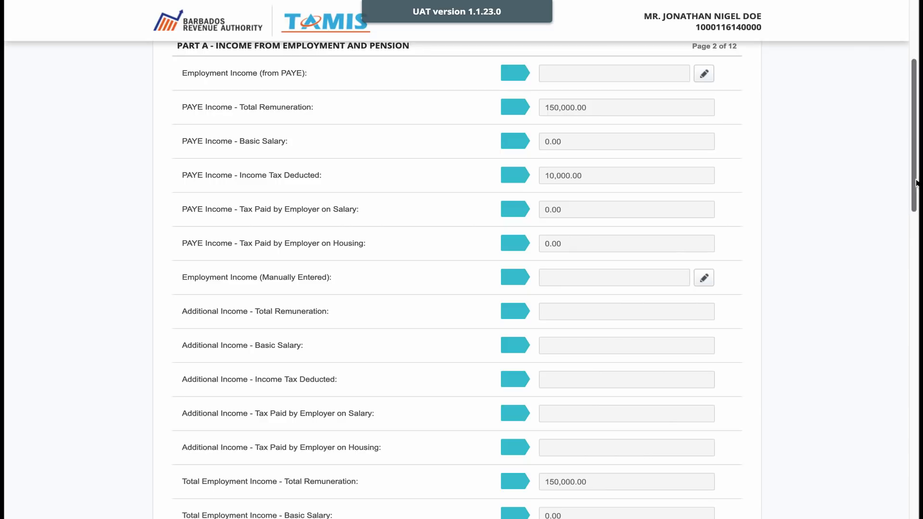
pyautogui.moveTo(917, 183); pyautogui.dragTo(916, 155)
pyautogui.scroll(-1, 916, 156)
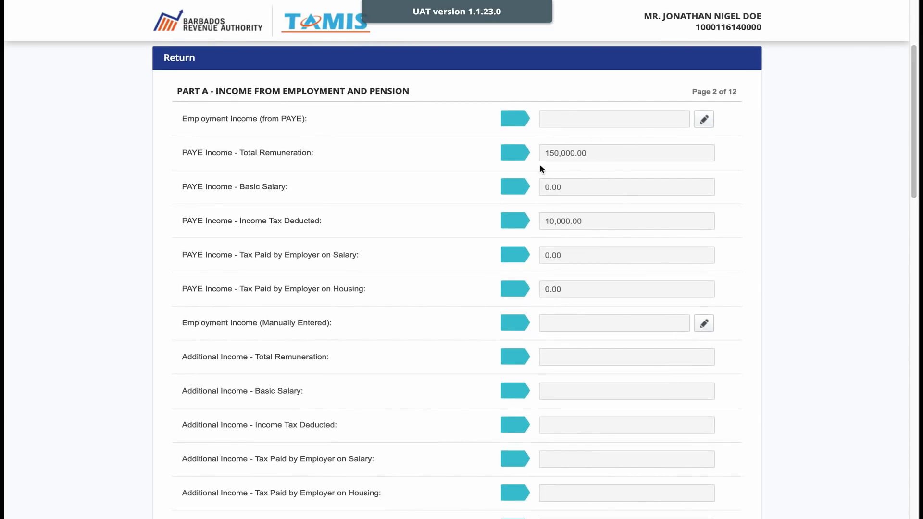
pyautogui.moveTo(917, 123); pyautogui.dragTo(873, 421)
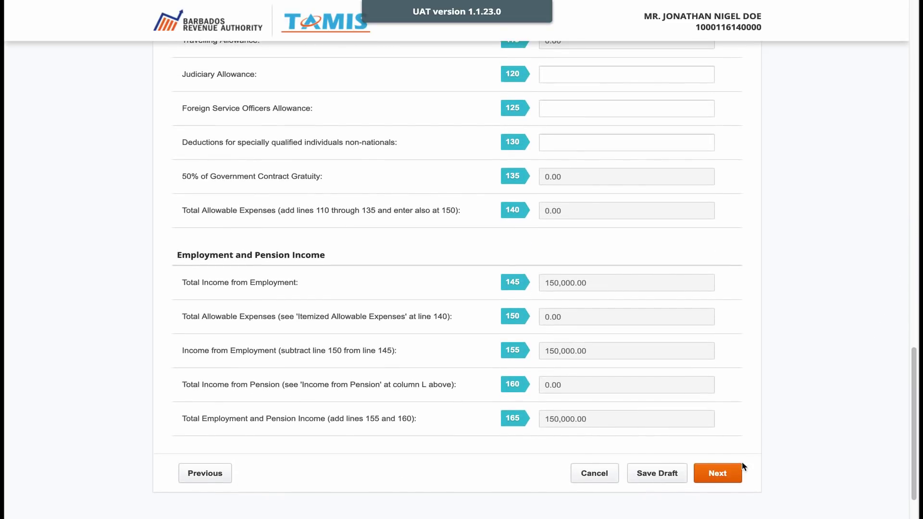
pyautogui.click(727, 472)
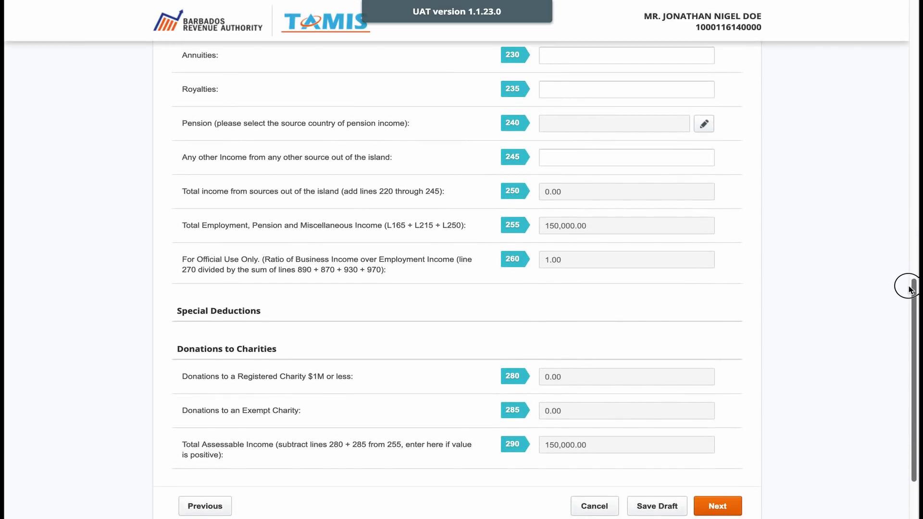
pyautogui.moveTo(910, 290); pyautogui.dragTo(909, 293)
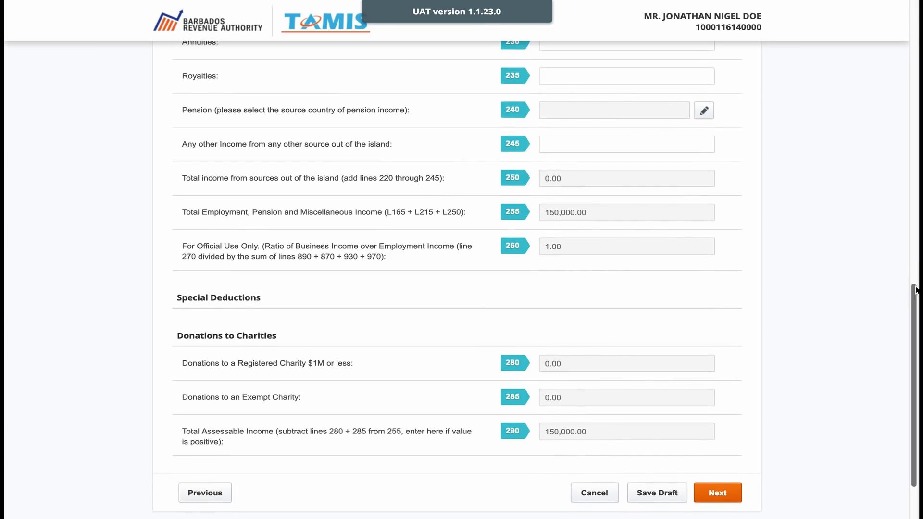
pyautogui.moveTo(916, 290); pyautogui.dragTo(916, 284)
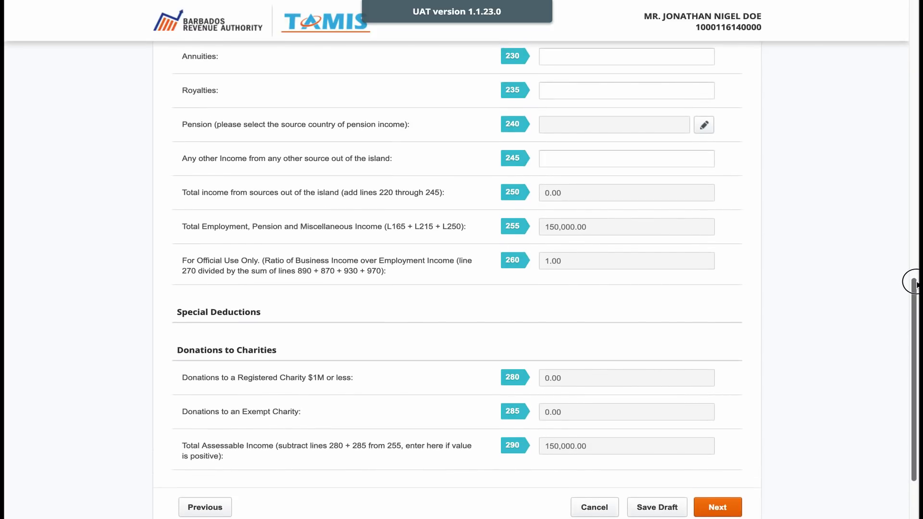
pyautogui.click(719, 507)
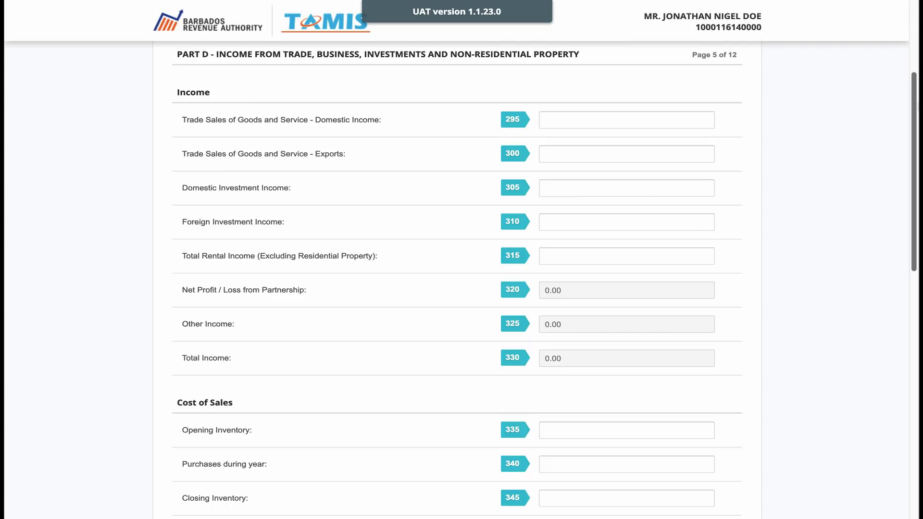
pyautogui.moveTo(917, 106); pyautogui.dragTo(913, 353)
pyautogui.click(712, 453)
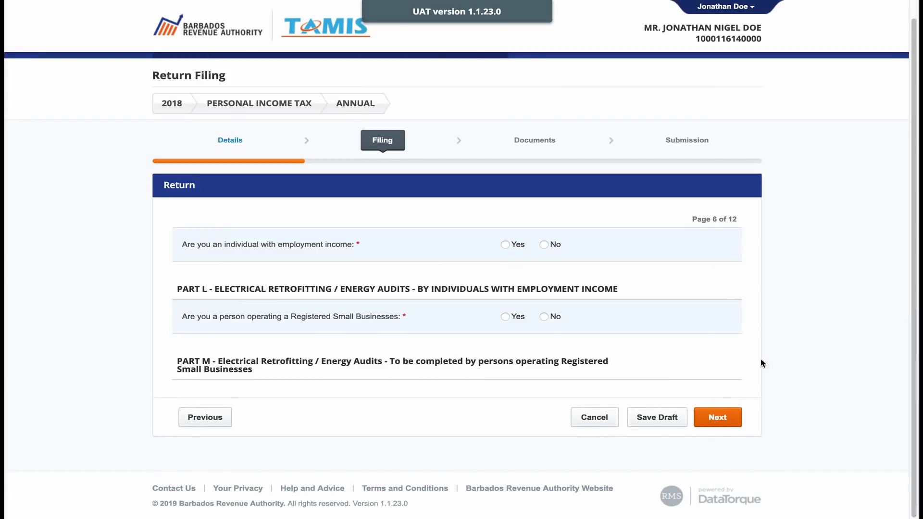
pyautogui.click(512, 251)
pyautogui.scroll(-10, 735, 224)
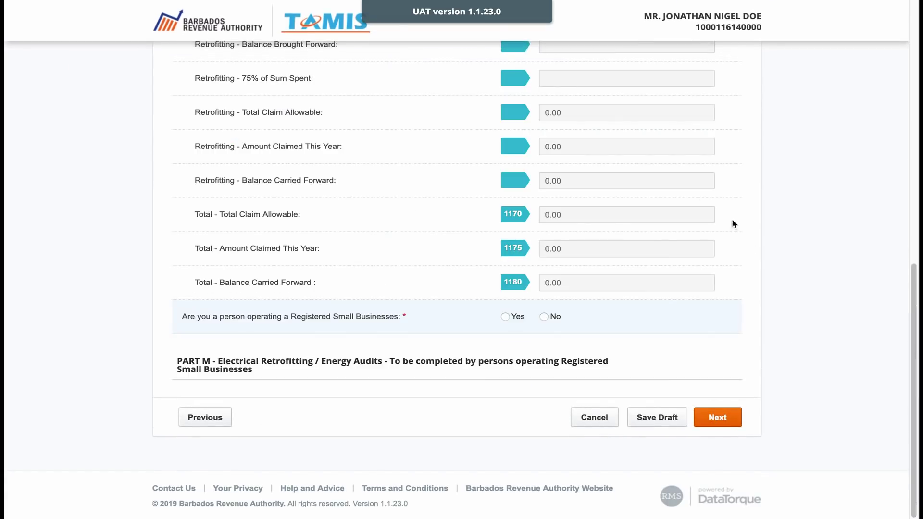
pyautogui.scroll(10, 634, 282)
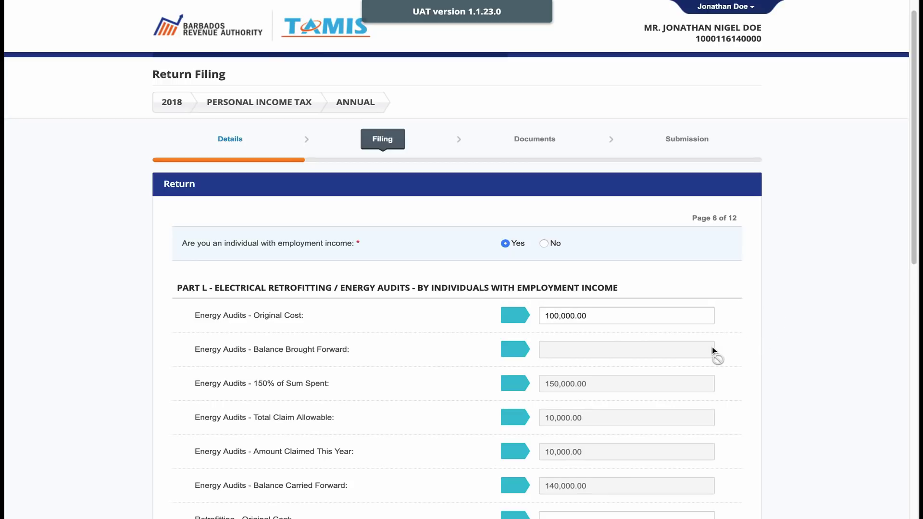
pyautogui.moveTo(917, 222); pyautogui.dragTo(908, 436)
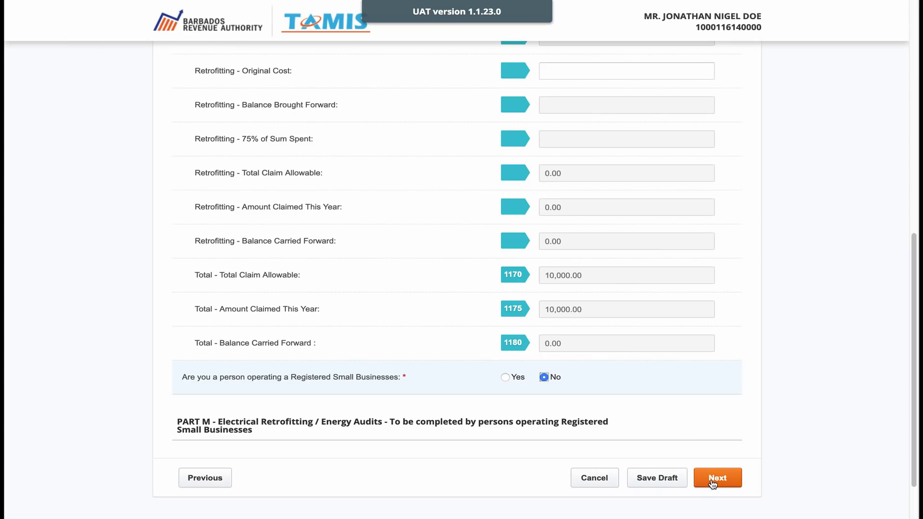
# Advance past the agriculture and business pages to page 9, Part H personal allowances
pyautogui.click(713, 482)
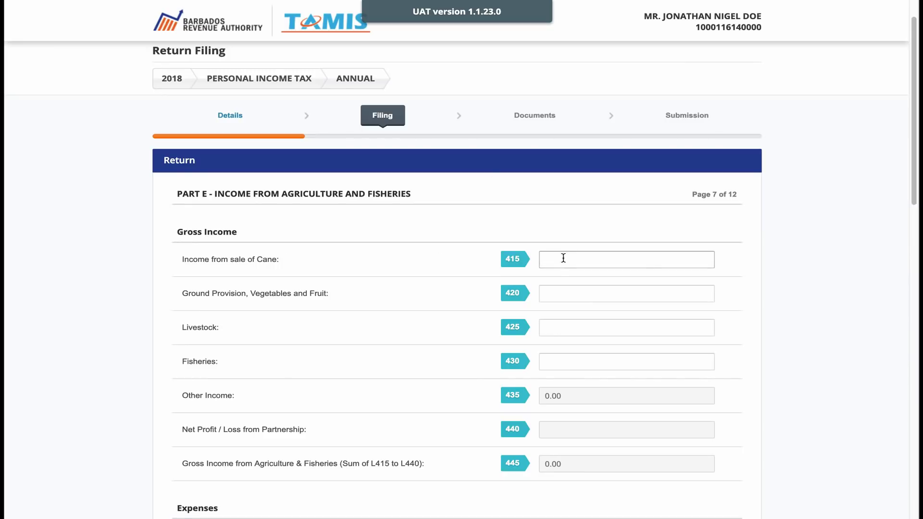
pyautogui.moveTo(918, 197); pyautogui.dragTo(916, 404)
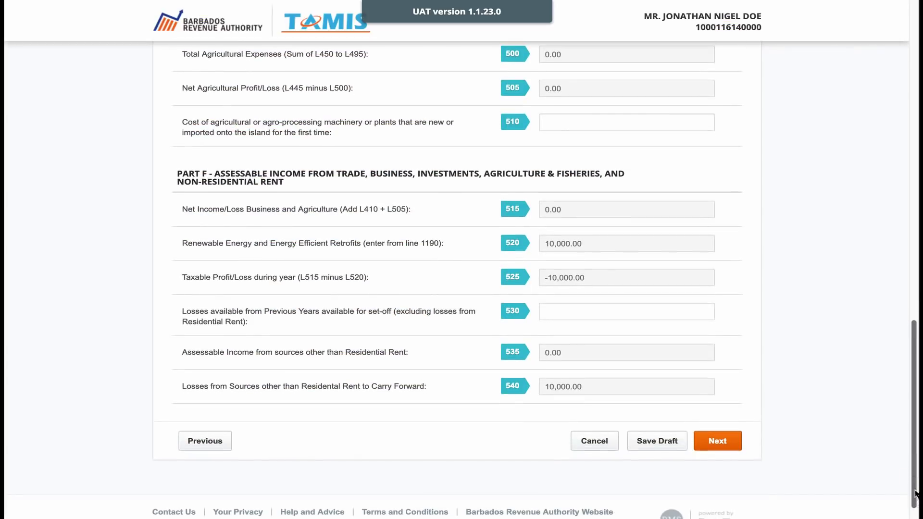
pyautogui.click(709, 443)
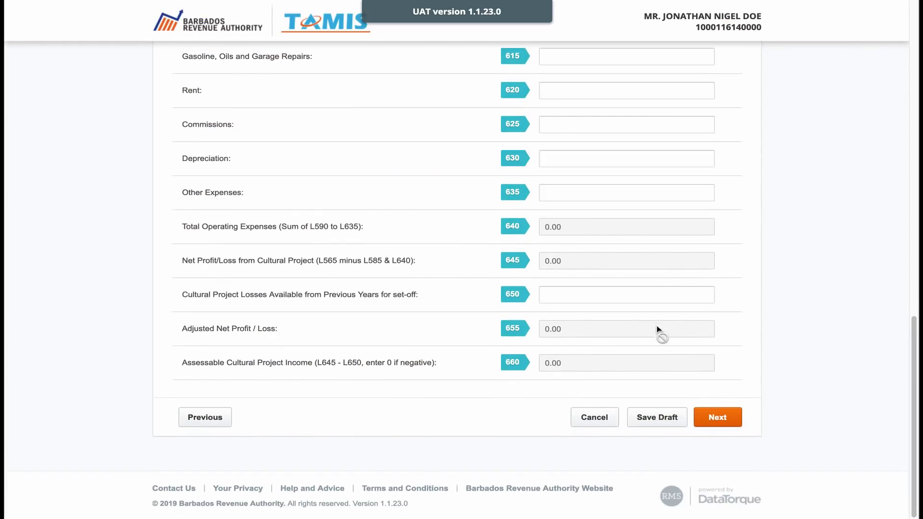
pyautogui.moveTo(914, 347)
pyautogui.mouseDown()
pyautogui.moveTo(912, 55)
pyautogui.moveTo(914, 347)
pyautogui.mouseUp()
pyautogui.click(719, 418)
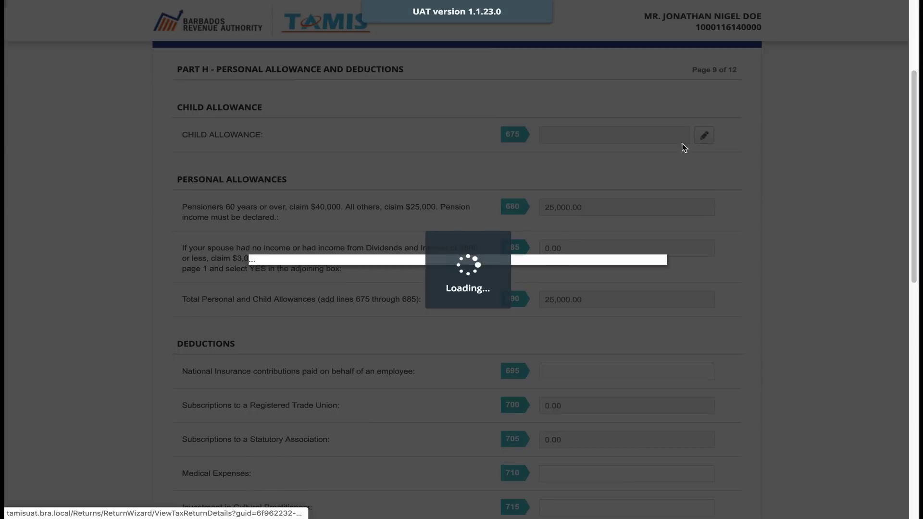
# Add a fully supported child aged 8 using the NRN and name suggestions, and save
pyautogui.click(197, 465)
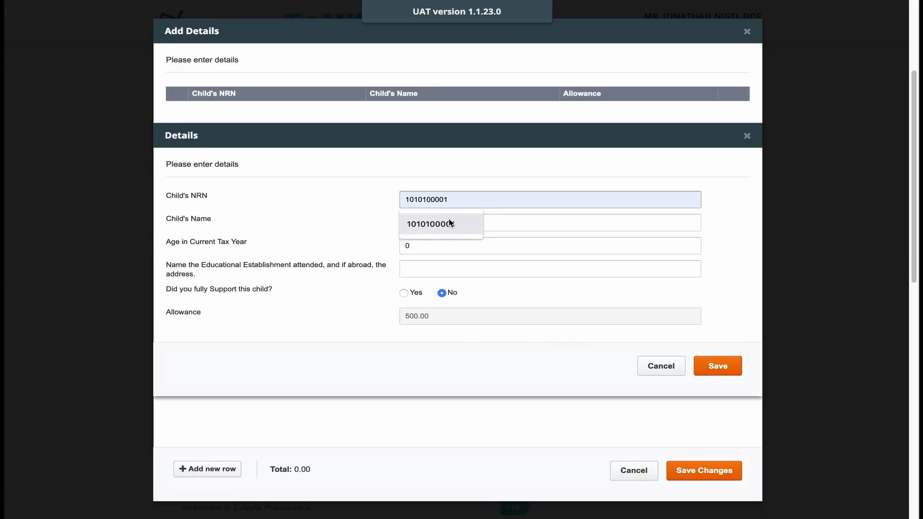
pyautogui.click(448, 223)
pyautogui.click(447, 222)
pyautogui.write('Zak Doe')
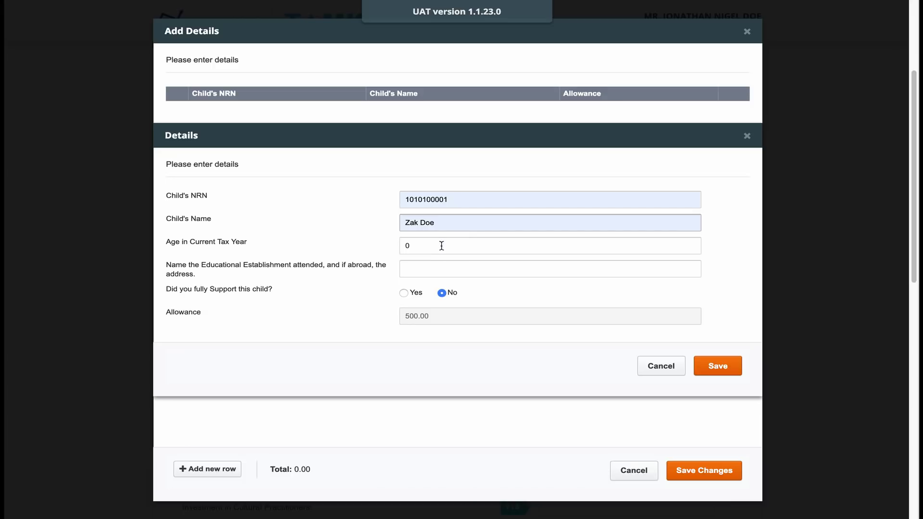
pyautogui.click(437, 243)
pyautogui.write('8')
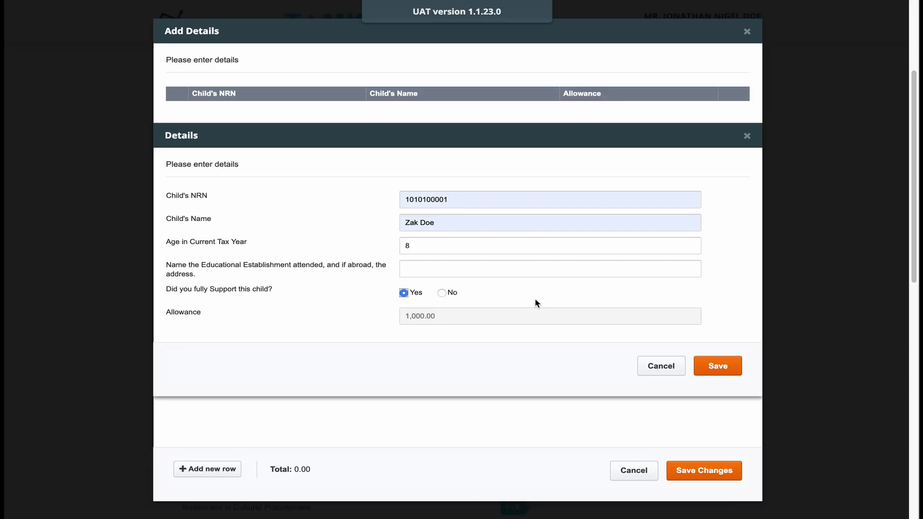
pyautogui.click(707, 366)
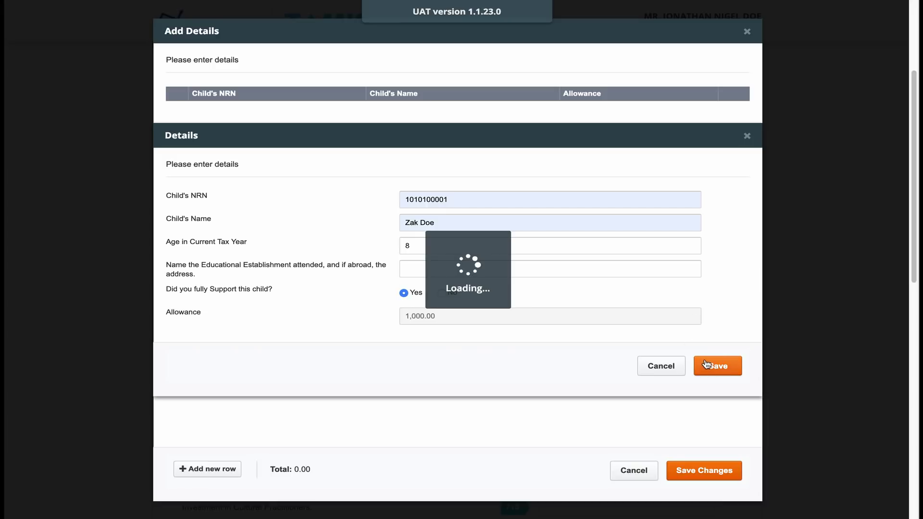
pyautogui.click(722, 475)
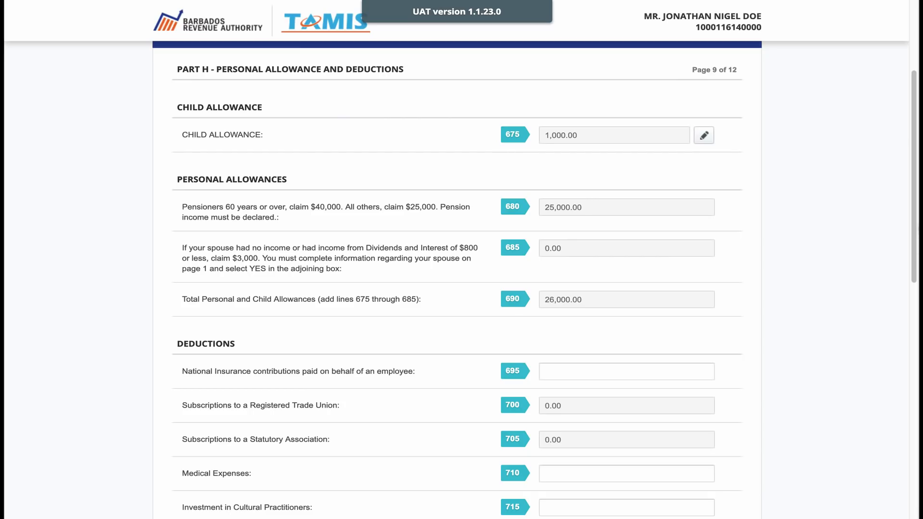
# Claim 750.00 in Medical Expenses, bringing total deductions to 10,750.00
pyautogui.moveTo(917, 222); pyautogui.dragTo(909, 298)
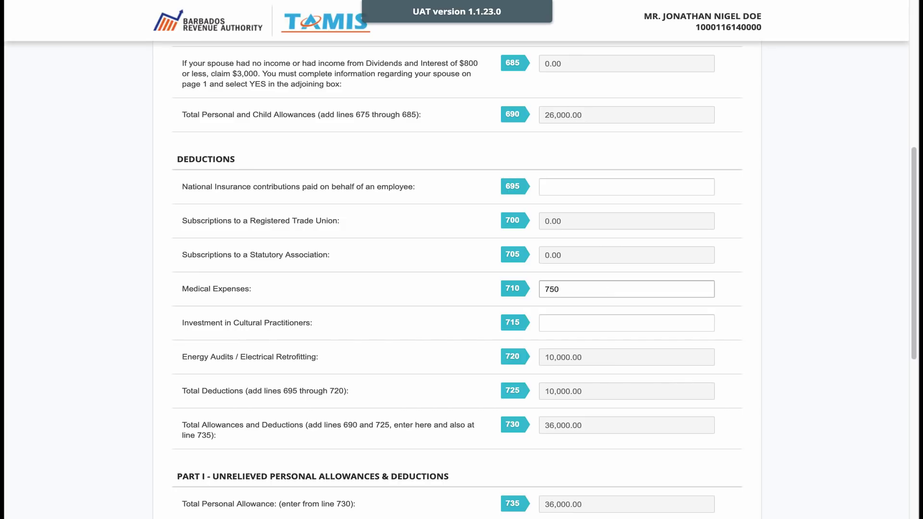
pyautogui.click(892, 272)
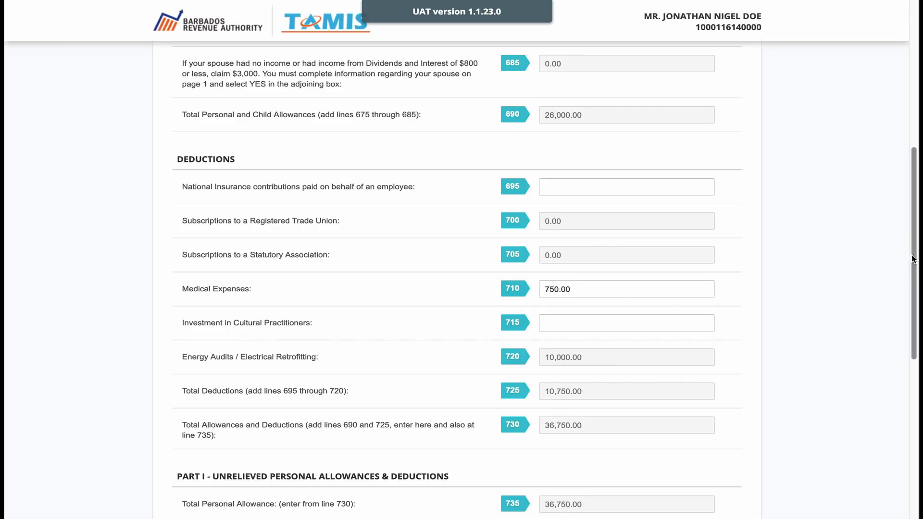
pyautogui.moveTo(913, 259); pyautogui.dragTo(906, 418)
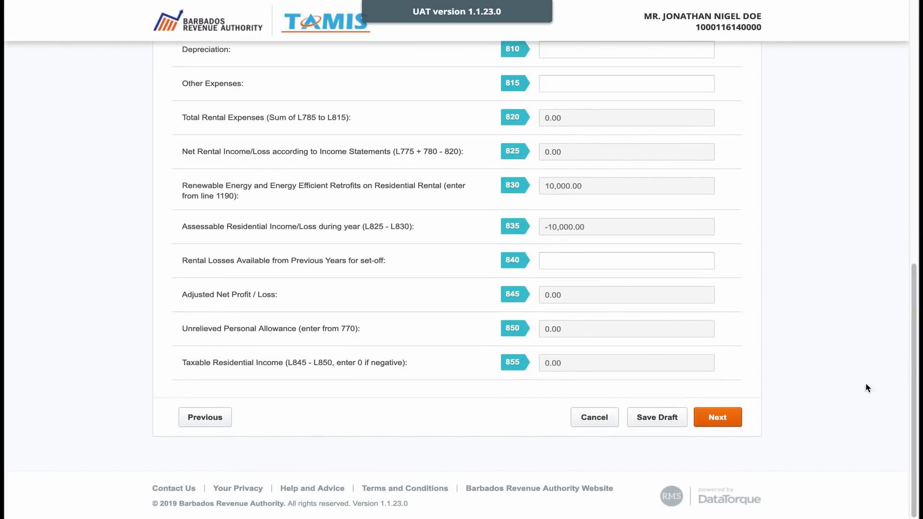
pyautogui.moveTo(914, 337); pyautogui.dragTo(911, 313)
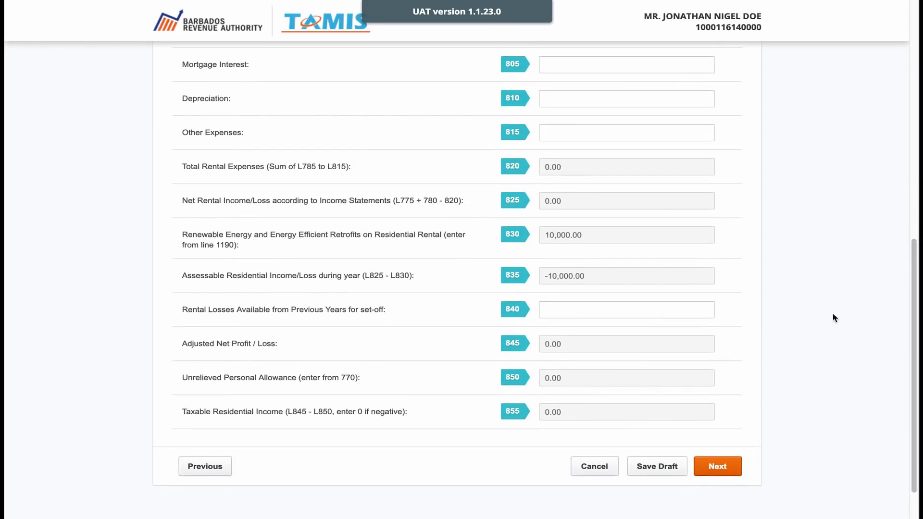
pyautogui.click(709, 476)
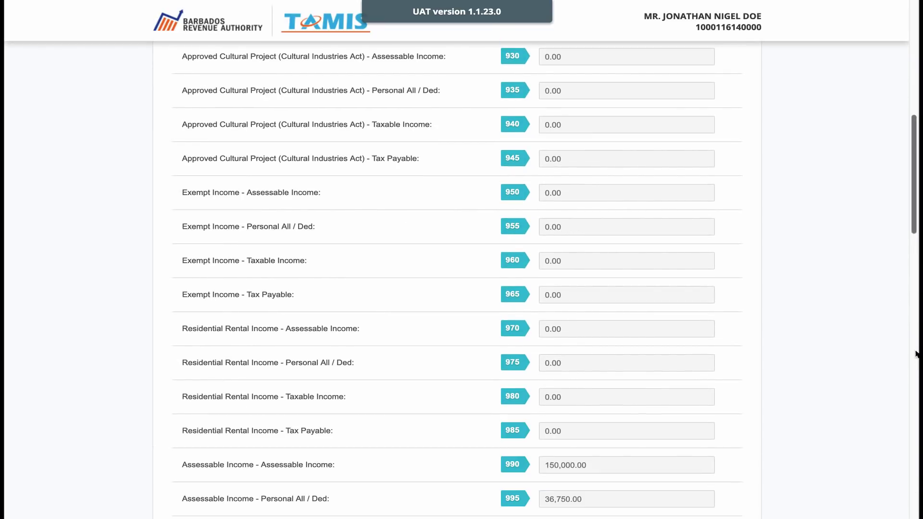
# Decline the direct deposit refund and continue to the rebate and foreign earnings page
pyautogui.moveTo(914, 216); pyautogui.dragTo(914, 211)
pyautogui.moveTo(913, 157); pyautogui.dragTo(914, 511)
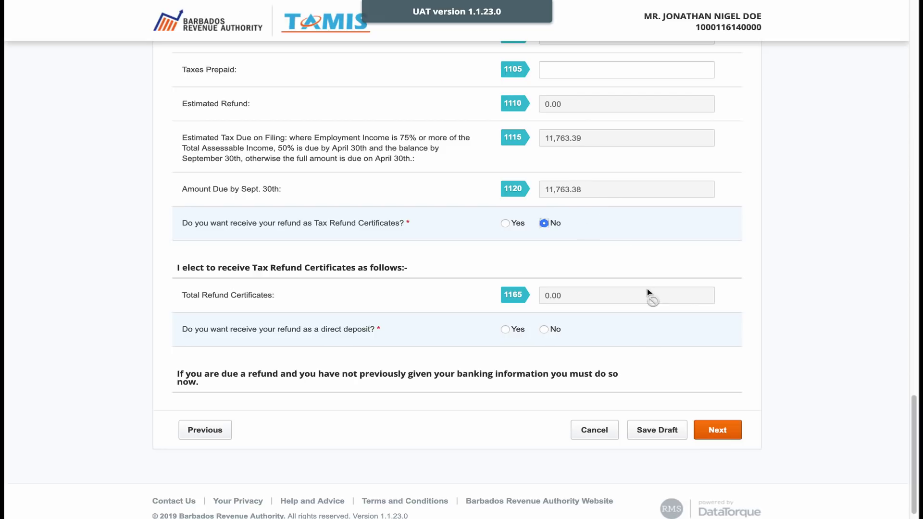
pyautogui.click(725, 436)
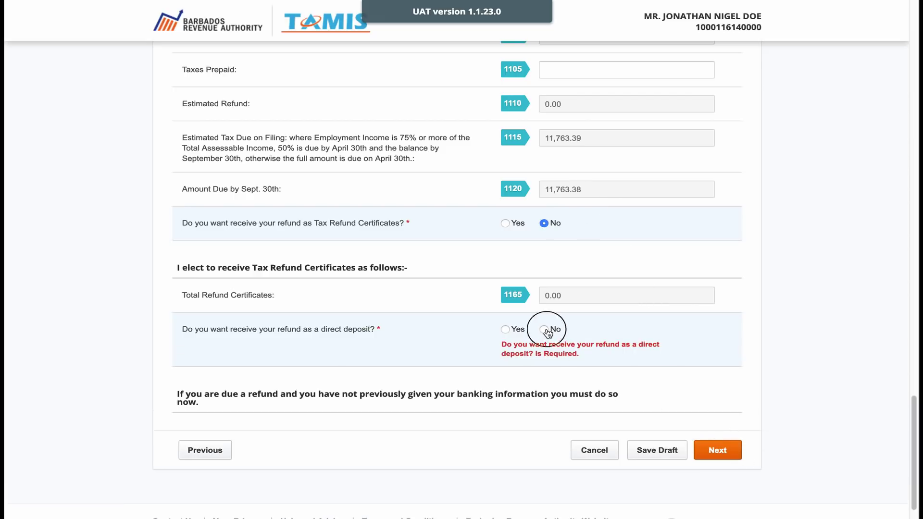
pyautogui.click(714, 461)
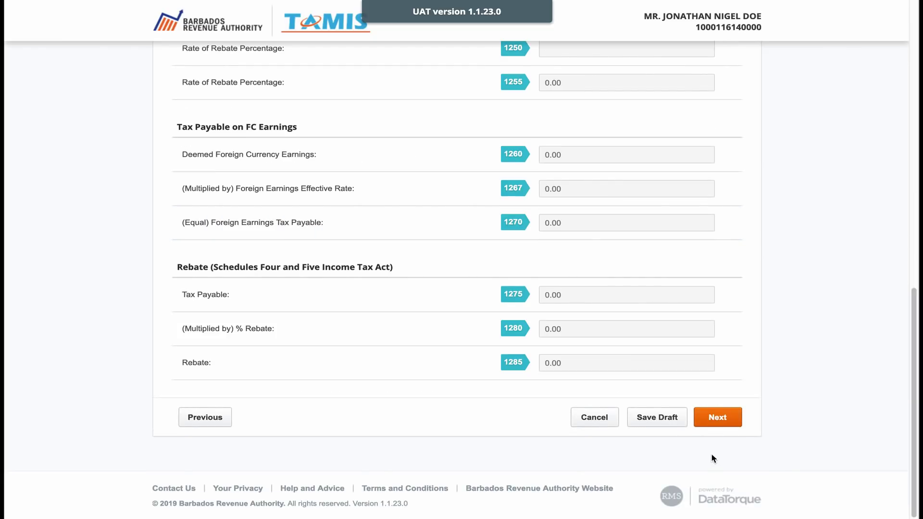
# Skip uploading supporting documents and agree to the return's declaration
pyautogui.click(718, 419)
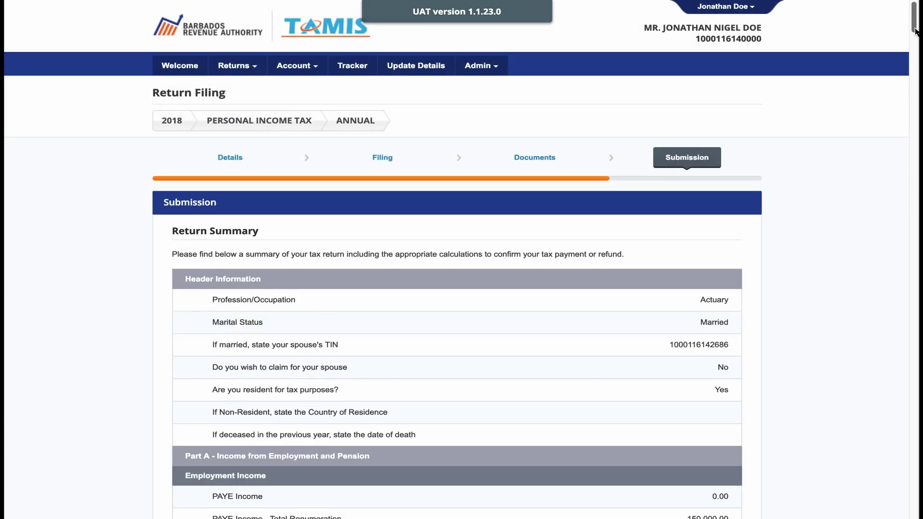
pyautogui.moveTo(917, 31); pyautogui.dragTo(897, 492)
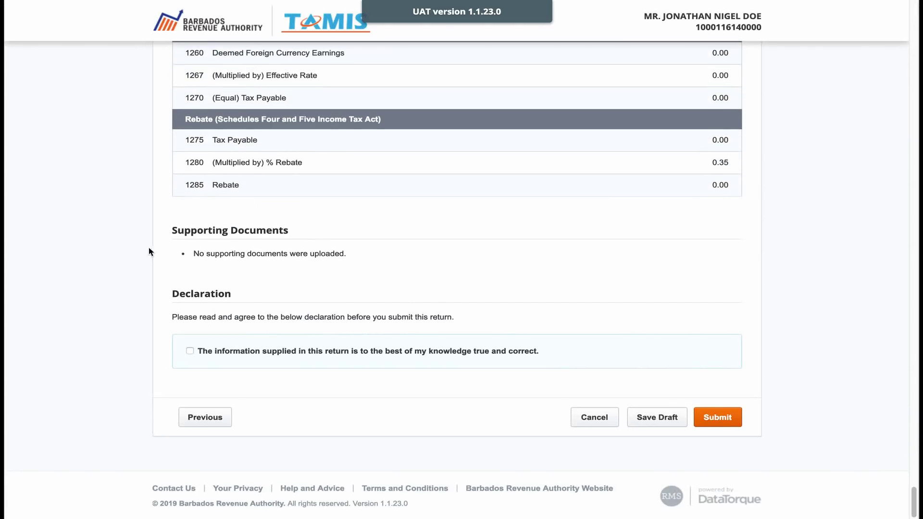
pyautogui.click(191, 352)
# Submit and confirm the 2018 return, then proceed to pay the 23,526.77 balance
pyautogui.click(720, 418)
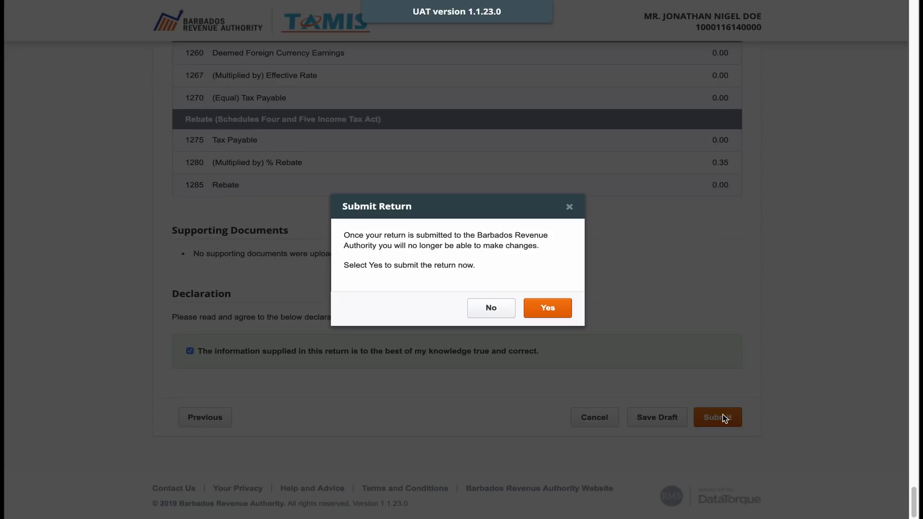
pyautogui.click(542, 309)
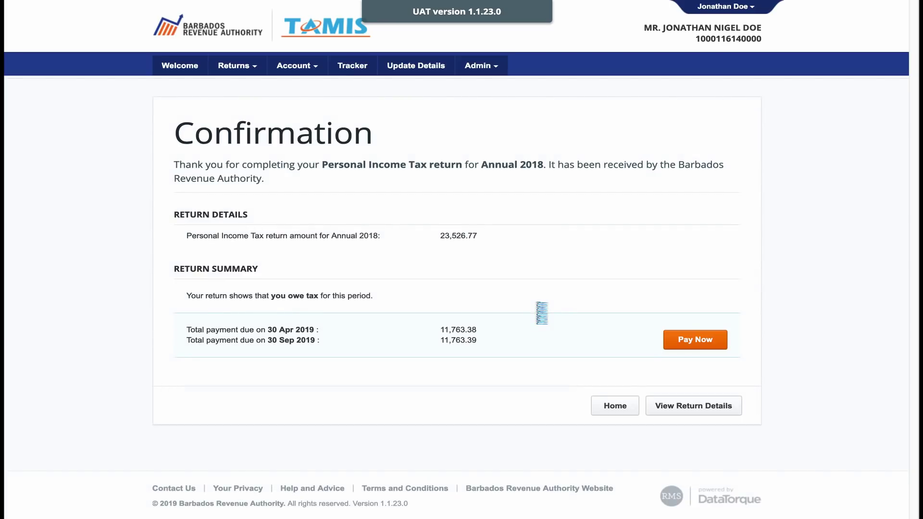
pyautogui.click(682, 347)
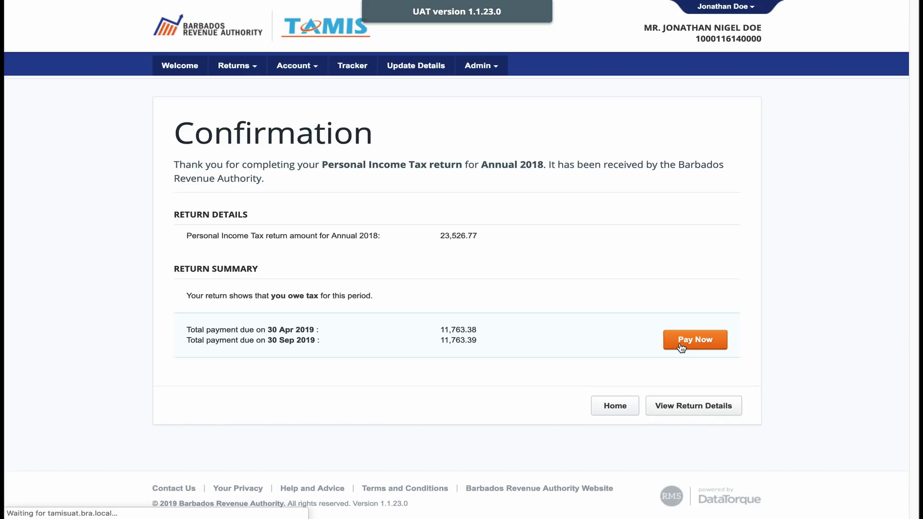